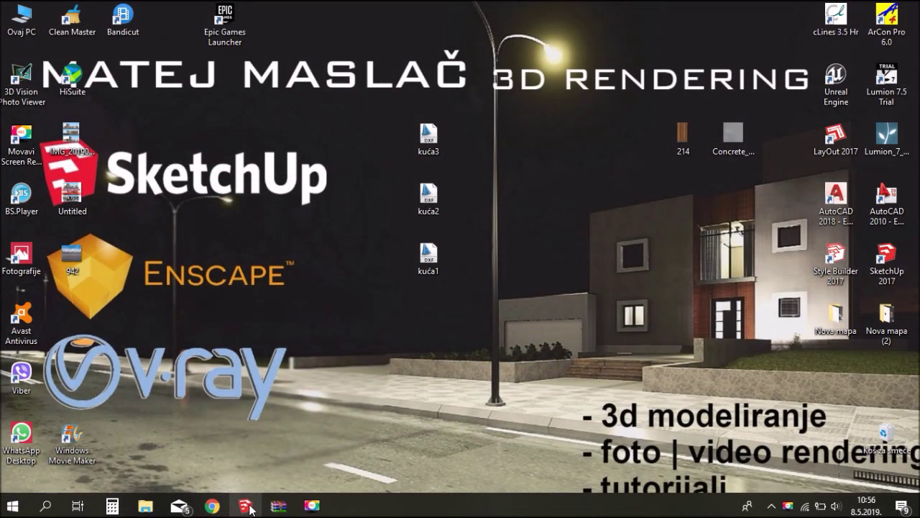
Step: Bring up SketchUp with the yellow sports car model and orbit and zoom around it
left_click(250, 506)
mouse_move(280, 246)
middle_mouse_down()
mouse_move(404, 181)
mouse_move(329, 218)
middle_mouse_up()
scroll(314, 341, "down", 2)
scroll(418, 170, "up", 2)
scroll(419, 172, "down", 1)
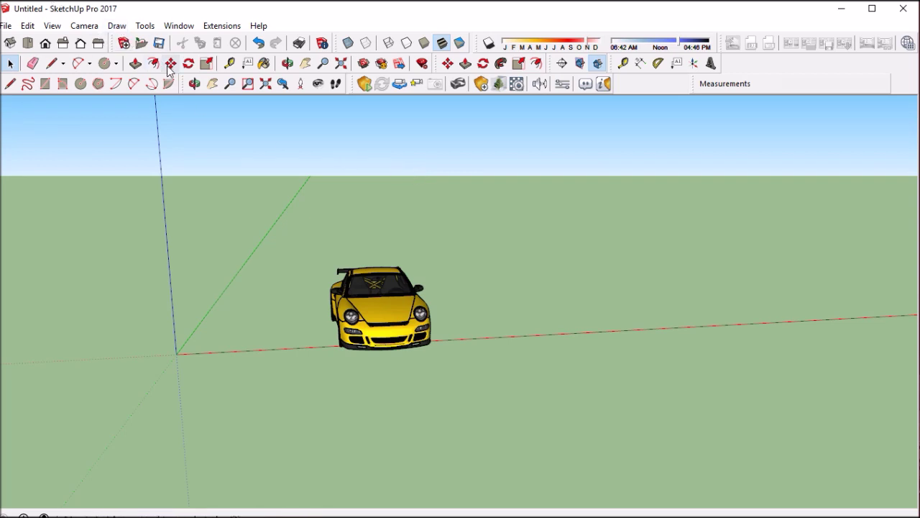
Step: Open the Default Tray and reach the Styles Edit watermark settings
left_click(264, 64)
scroll(315, 286, "down", 3)
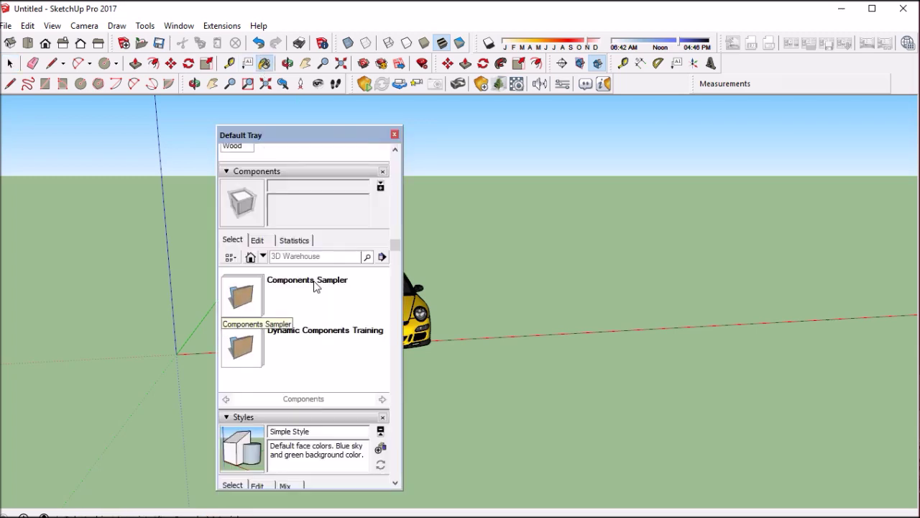
scroll(313, 280, "down", 3)
scroll(312, 275, "down", 3)
left_click(255, 324)
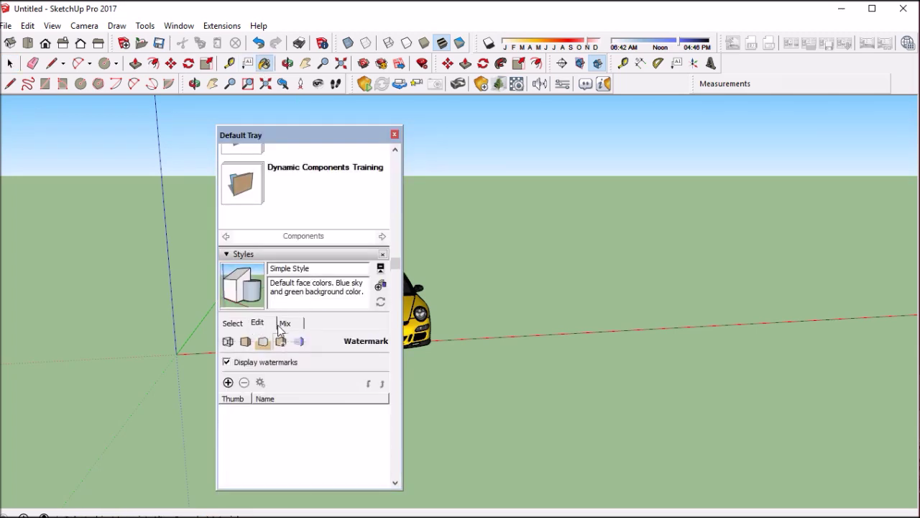
left_click(286, 328)
left_click(263, 327)
left_click(263, 343)
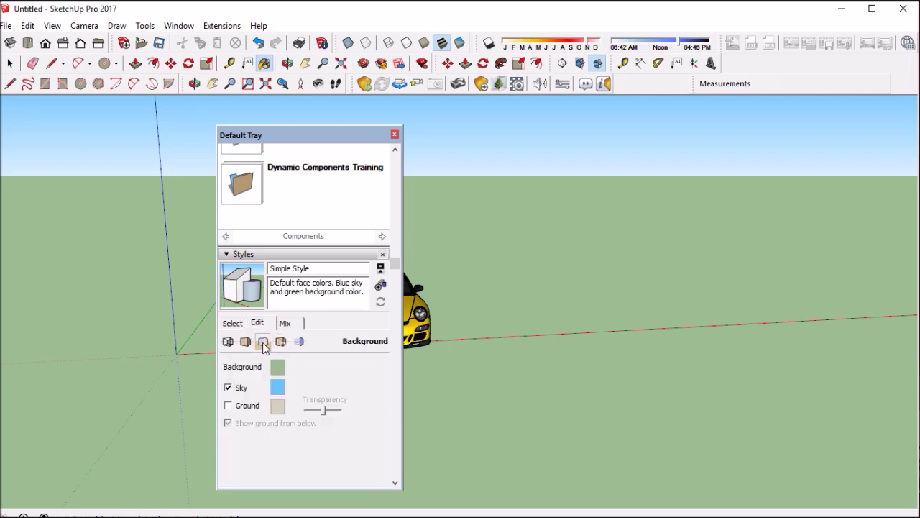
left_click(282, 343)
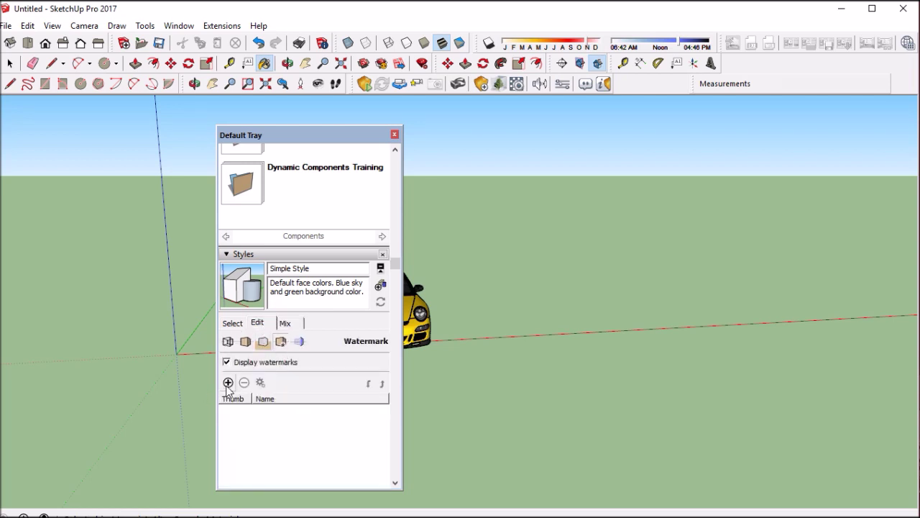
Step: Add the desktop skyline road image 942 as a new watermark
left_click(228, 383)
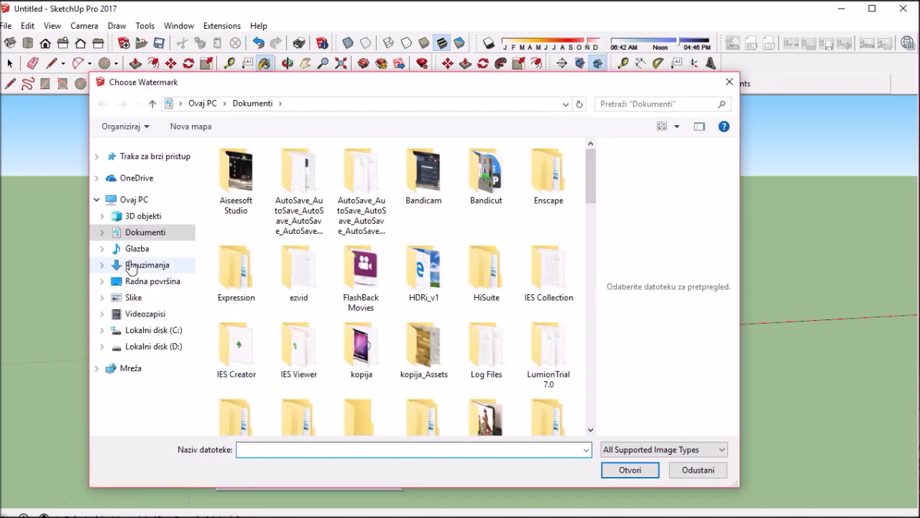
left_click(147, 282)
scroll(345, 293, "down", 2)
scroll(345, 294, "down", 1)
left_click(484, 244)
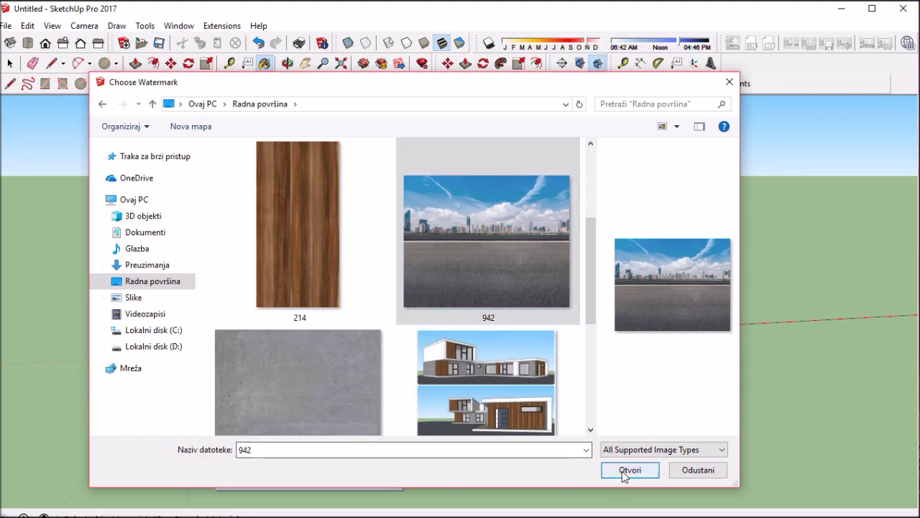
left_click(623, 471)
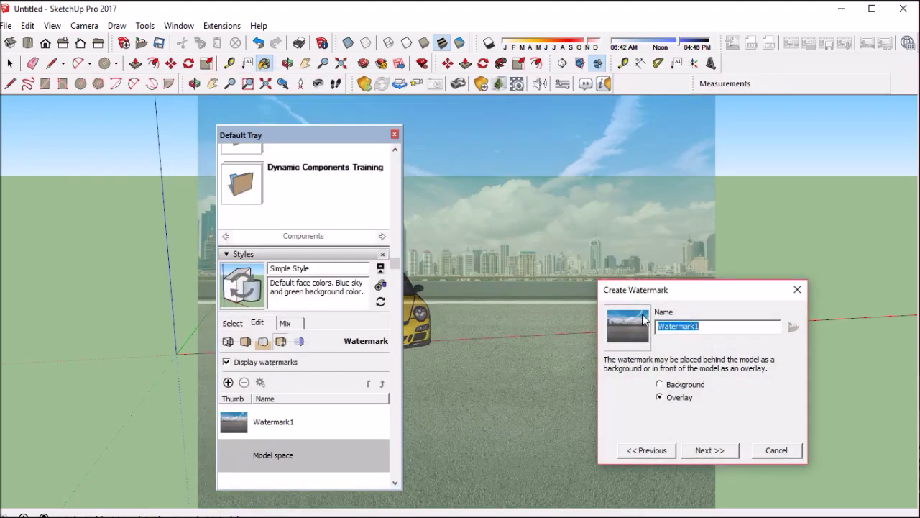
left_click_drag(673, 296, 547, 251)
Step: Place Watermark1 as a background and set it to tile across the screen
left_click(538, 319)
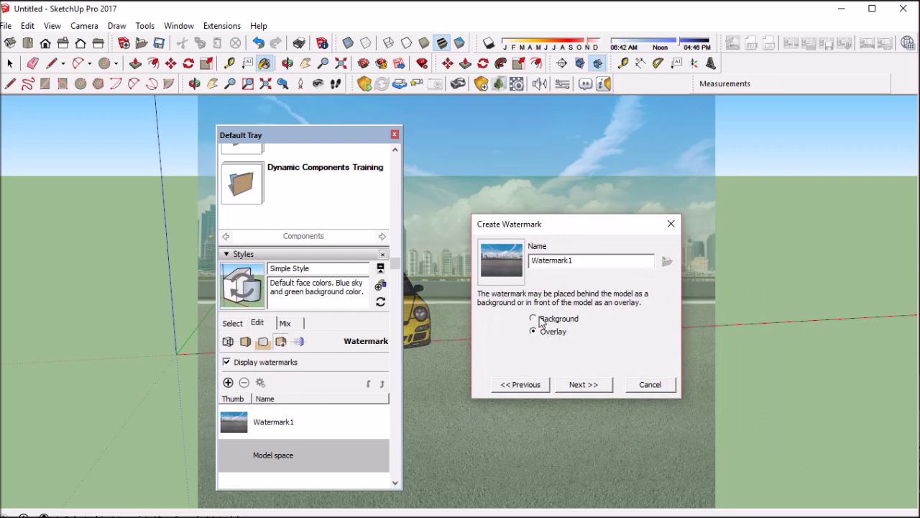
left_click(584, 385)
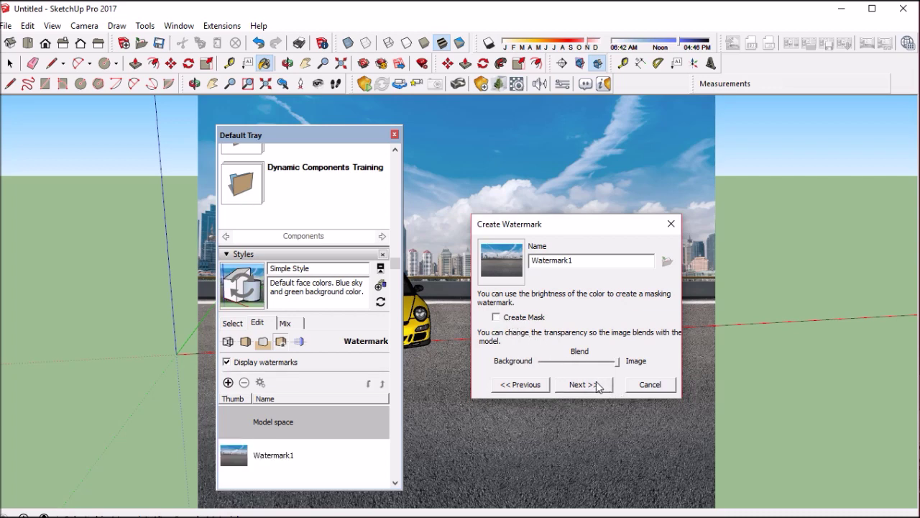
left_click(597, 386)
left_click(490, 323)
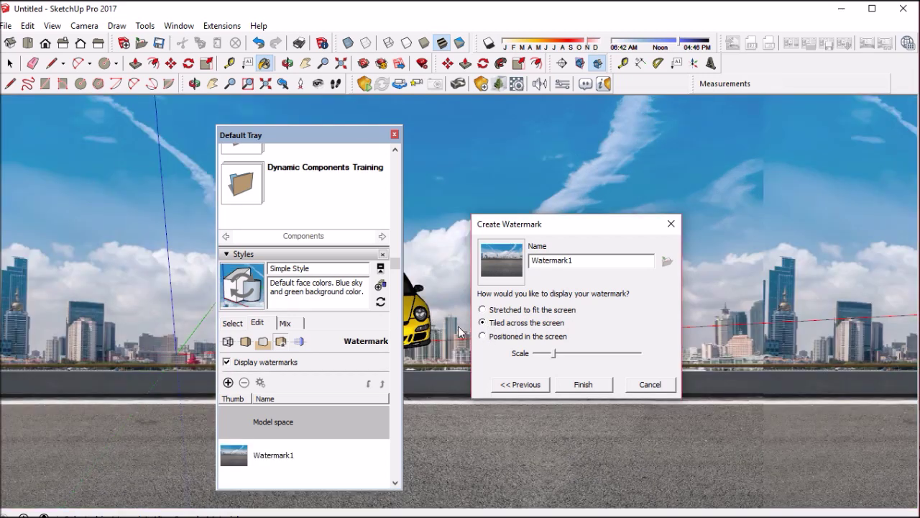
Step: Try several watermark scales and the positioned and stretched options, returning to tiled
left_click_drag(555, 352, 598, 353)
left_click_drag(653, 355, 516, 363)
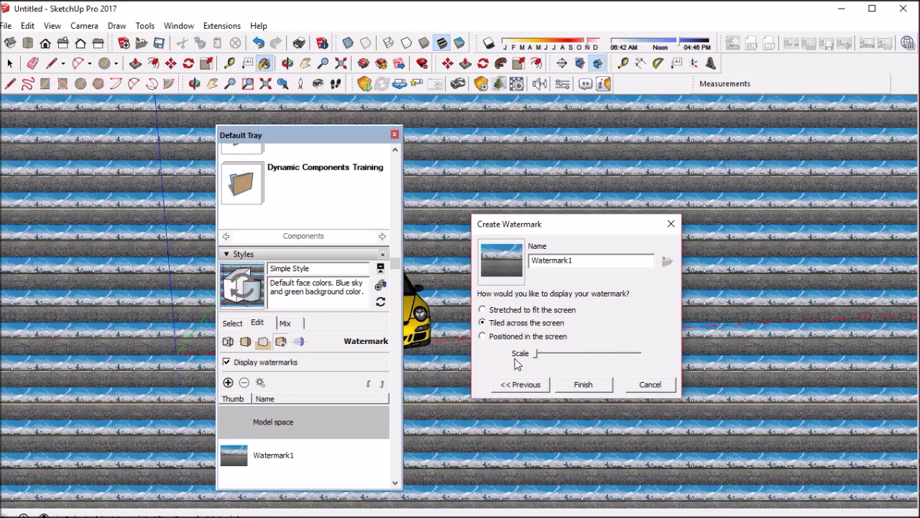
left_click_drag(539, 355, 633, 358)
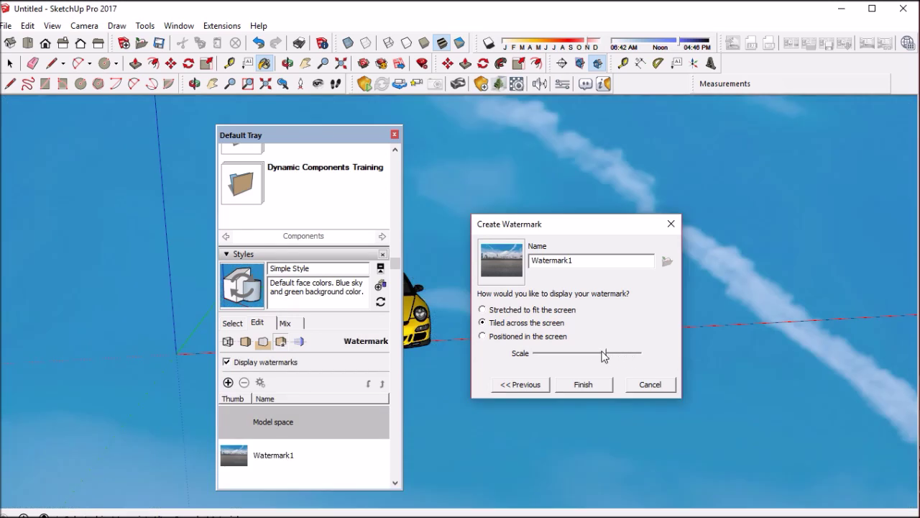
left_click(583, 356)
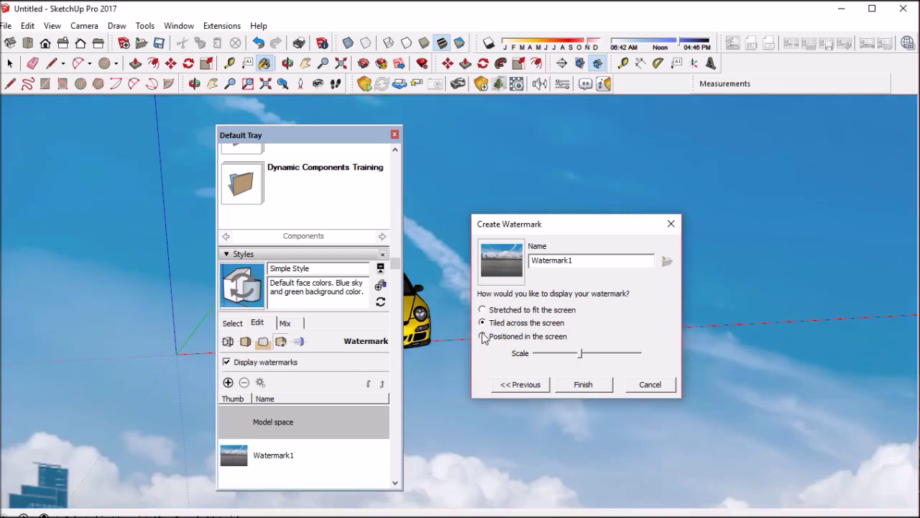
left_click(482, 336)
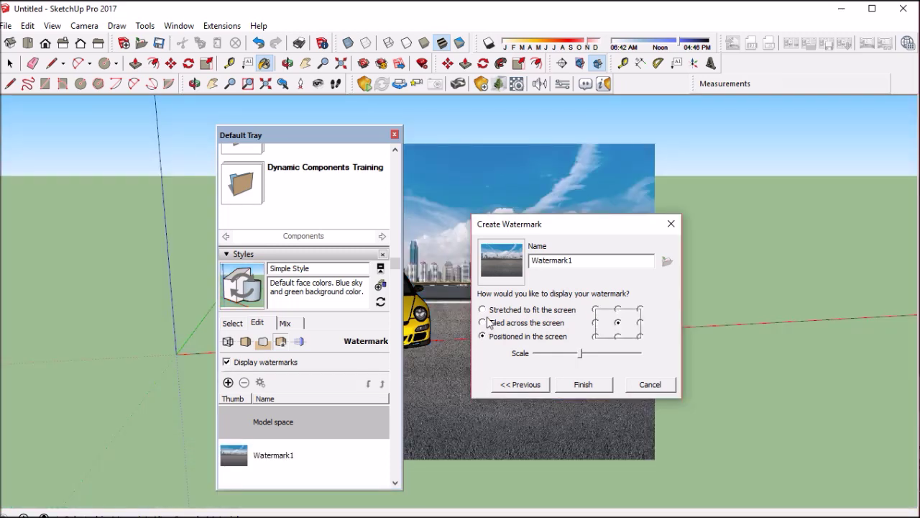
left_click(482, 309)
left_click(483, 322)
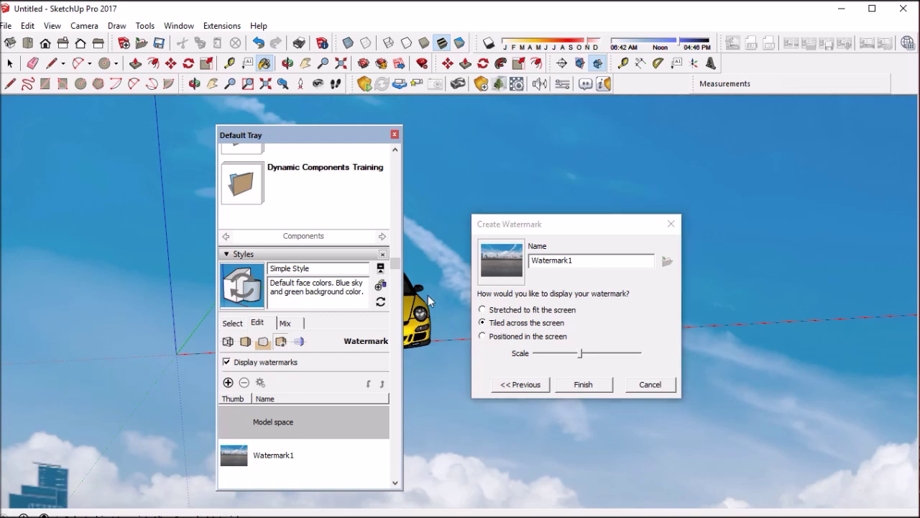
Step: Fine-tune the tiled skyline scale to larger tiles, keeping the tiled display
left_click_drag(568, 358, 566, 359)
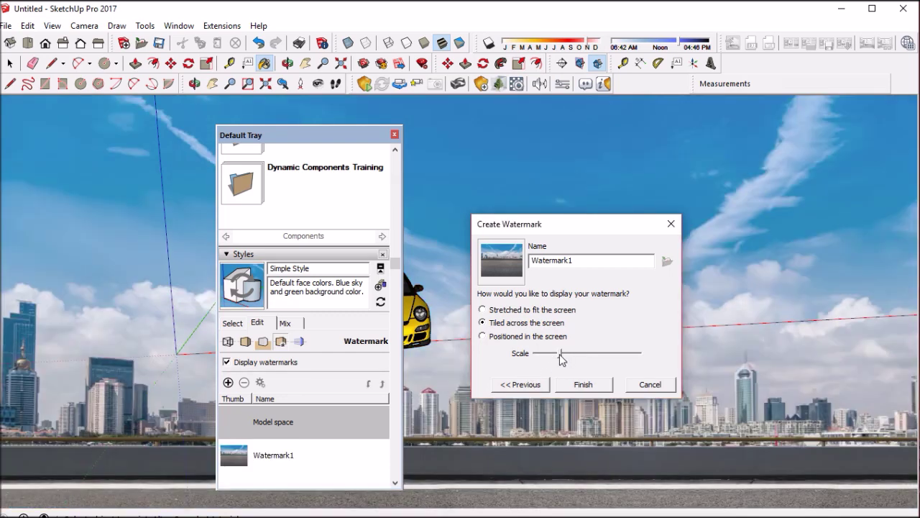
mouse_move(560, 360)
left_mouse_down()
mouse_move(549, 358)
mouse_move(562, 359)
left_mouse_up()
left_click_drag(562, 358, 552, 359)
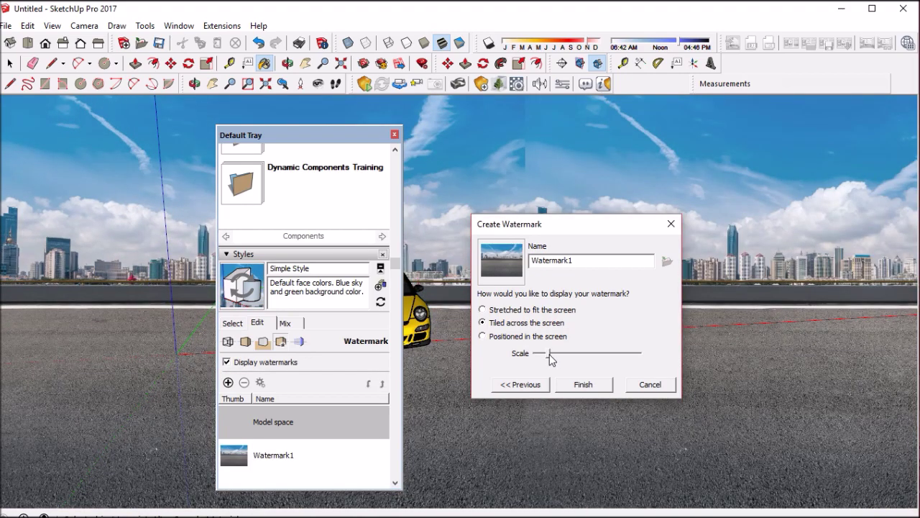
left_click_drag(550, 359, 558, 358)
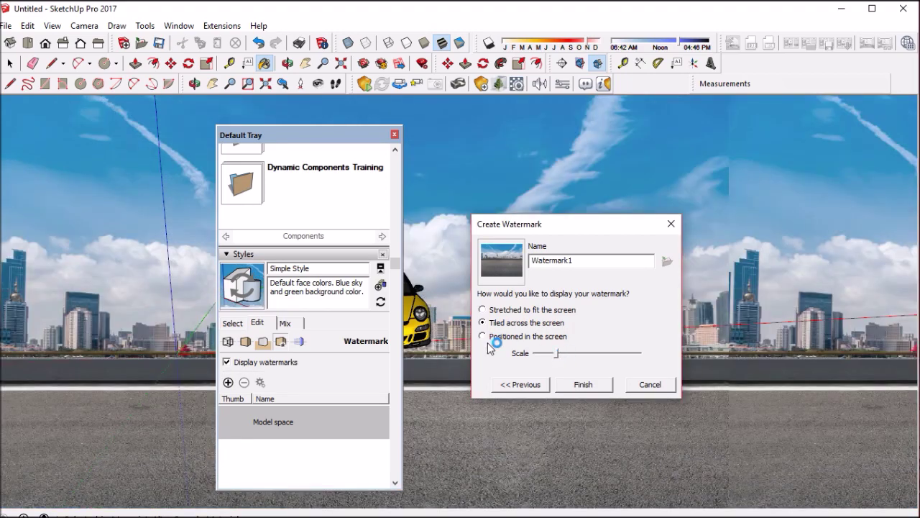
left_click(485, 336)
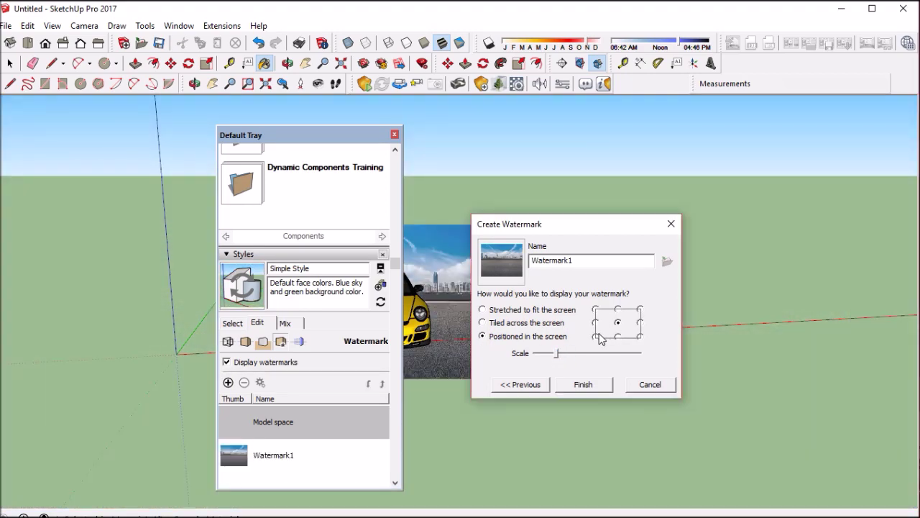
left_click(496, 324)
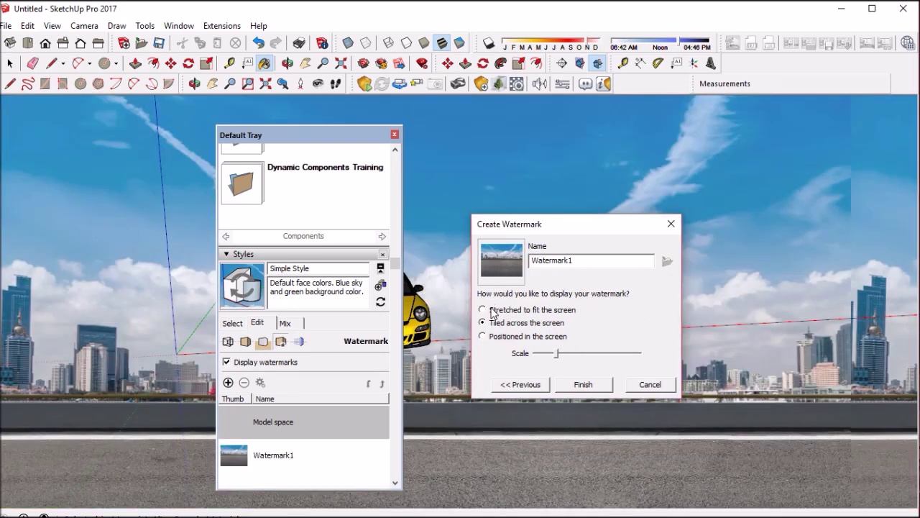
left_click_drag(523, 229, 736, 220)
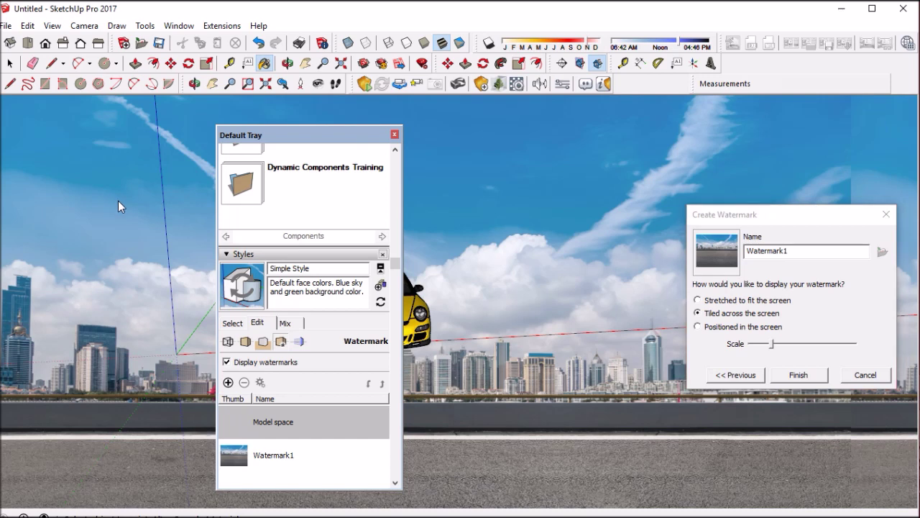
Step: Finish the tiled watermark and close the Default Tray
left_click(800, 376)
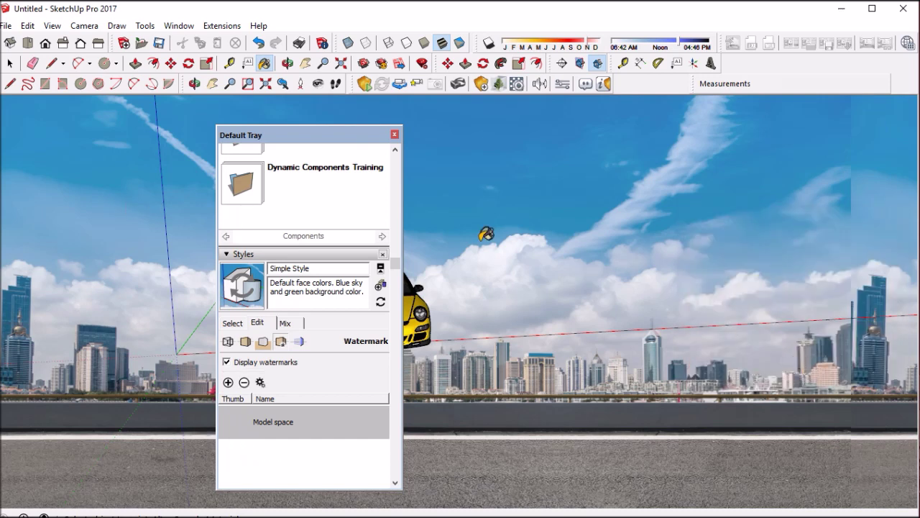
left_click_drag(287, 135, 230, 183)
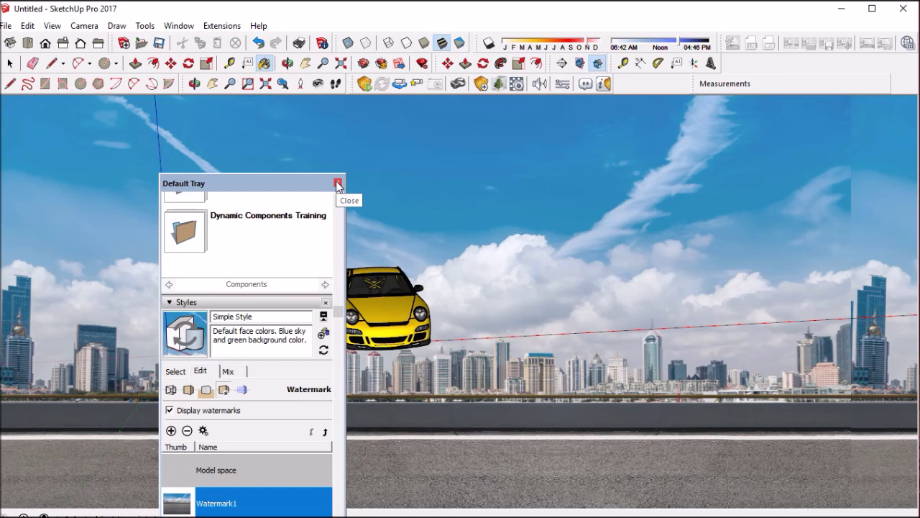
left_click(338, 184)
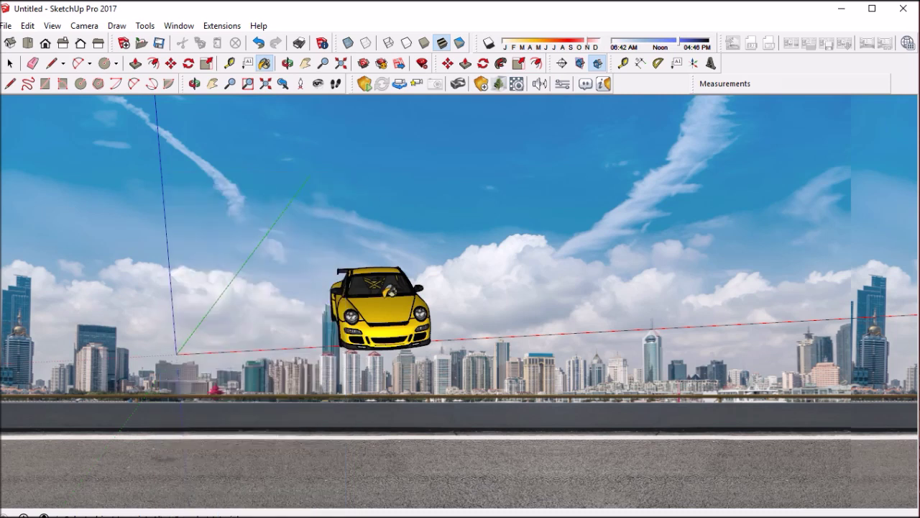
Step: Frame the car large and side-on against the skyline at about 4.06 m eye height
mouse_move(437, 252)
middle_mouse_down()
mouse_move(427, 213)
mouse_move(395, 403)
middle_mouse_up()
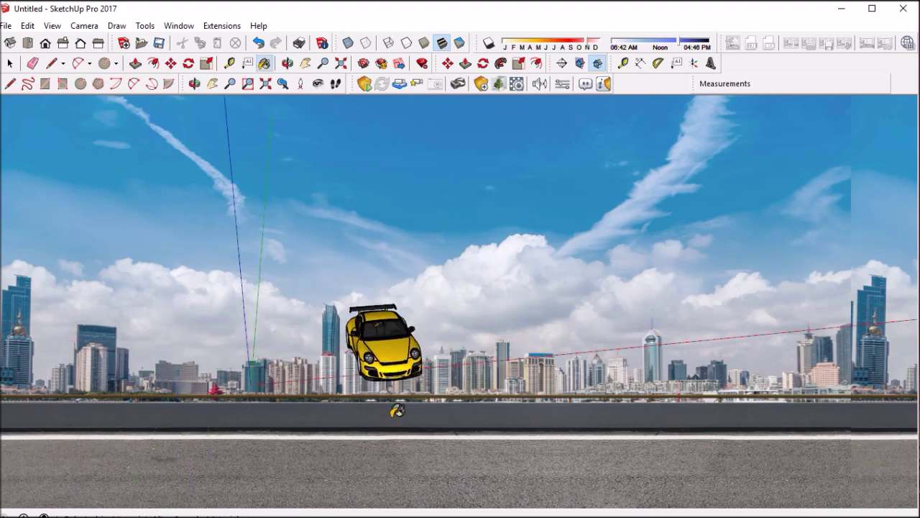
mouse_move(395, 403)
middle_mouse_down()
mouse_move(438, 353)
mouse_move(461, 235)
mouse_move(497, 271)
mouse_move(690, 264)
mouse_move(709, 249)
middle_mouse_up()
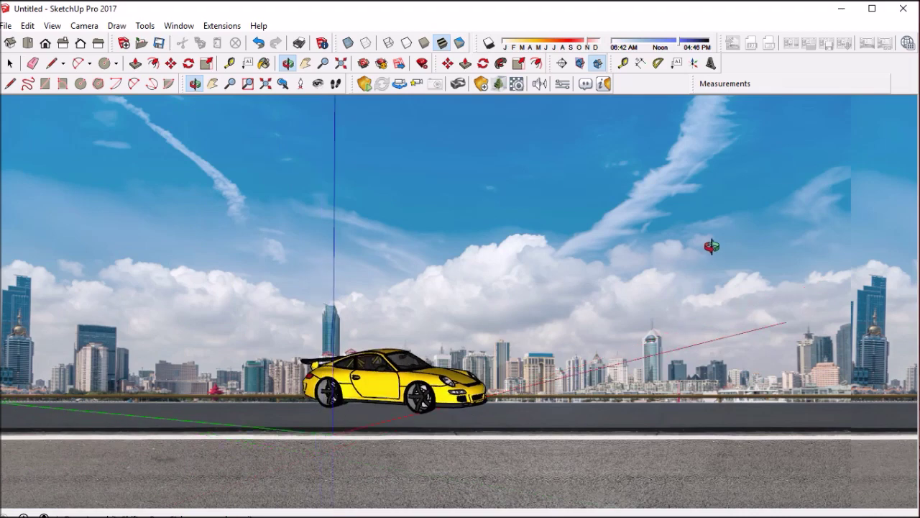
scroll(442, 329, "up", 3)
scroll(446, 333, "up", 2)
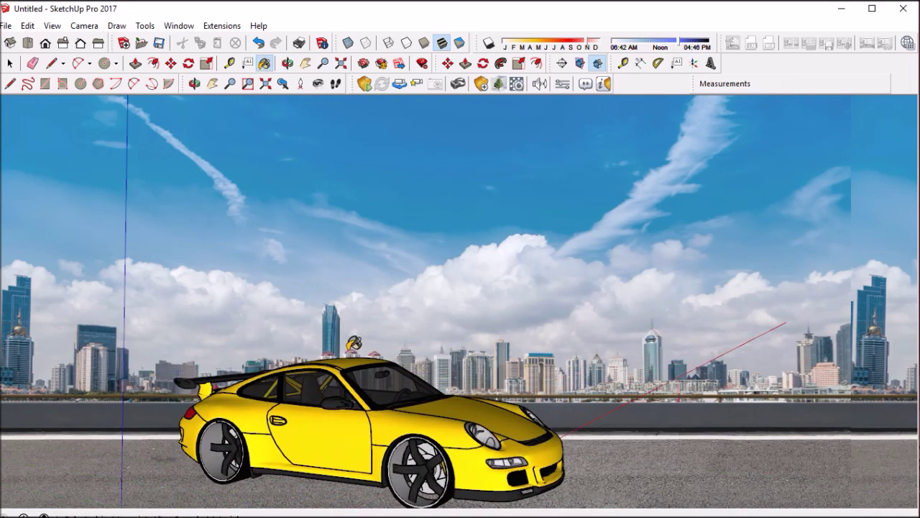
left_click(318, 83)
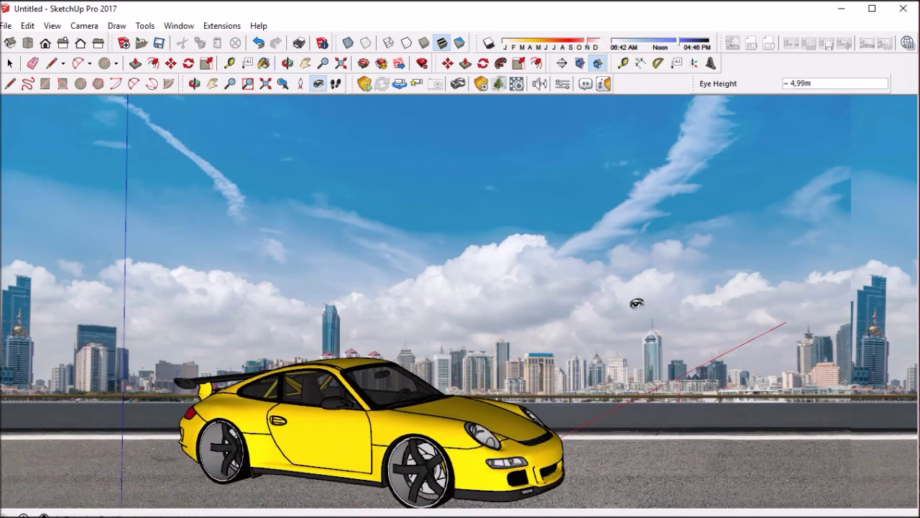
left_click_drag(636, 302, 621, 353)
mouse_move(653, 349)
middle_mouse_down()
mouse_move(596, 352)
mouse_move(678, 339)
mouse_move(369, 346)
middle_mouse_up()
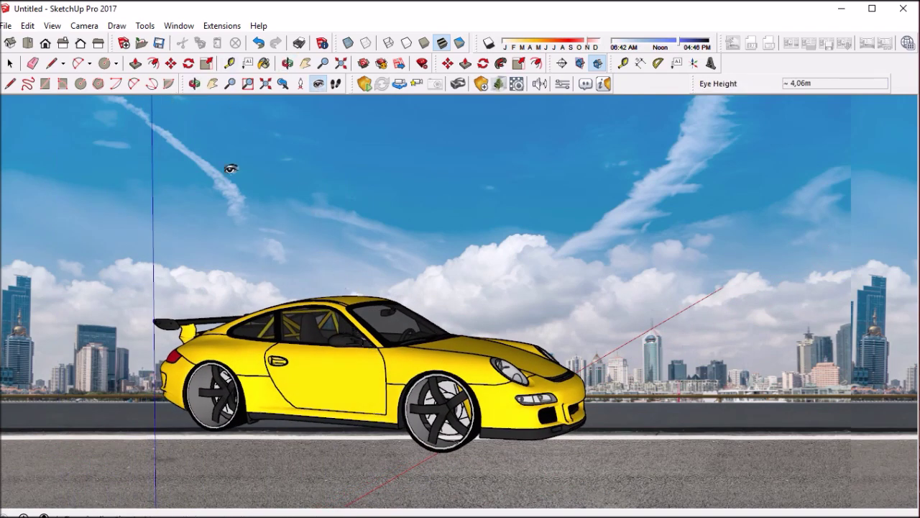
Step: Move the car 0,67m down onto the road after cancelling a first attempt
left_click(171, 65)
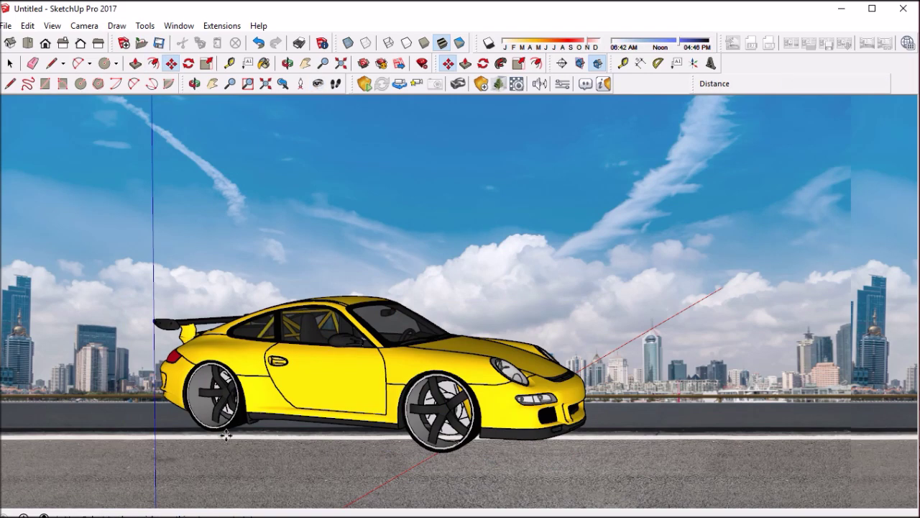
left_click_drag(240, 432, 266, 440)
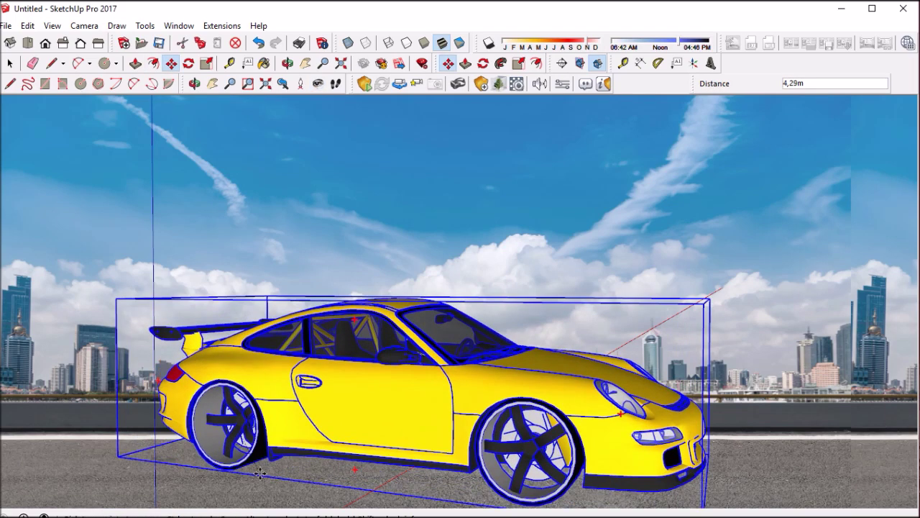
middle_click_drag(266, 440, 317, 448)
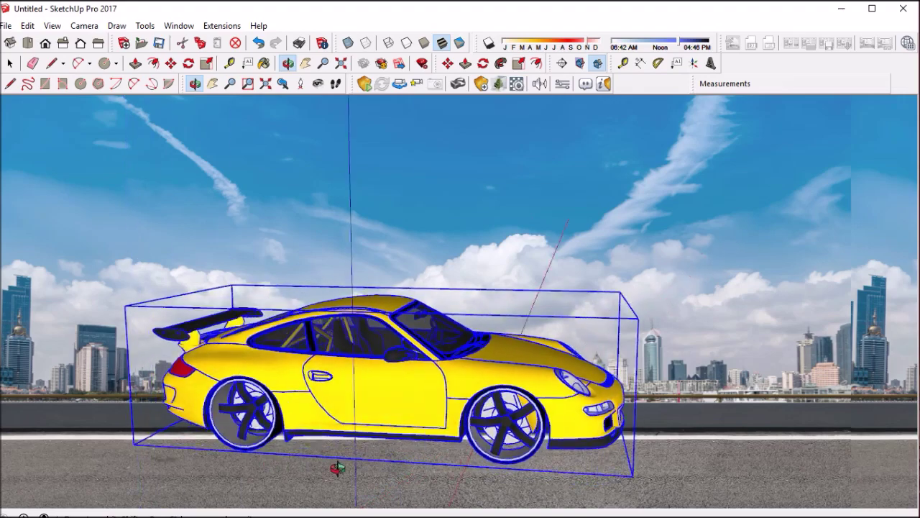
mouse_move(318, 449)
left_mouse_down()
mouse_move(259, 507)
mouse_move(206, 478)
mouse_move(394, 364)
left_mouse_up()
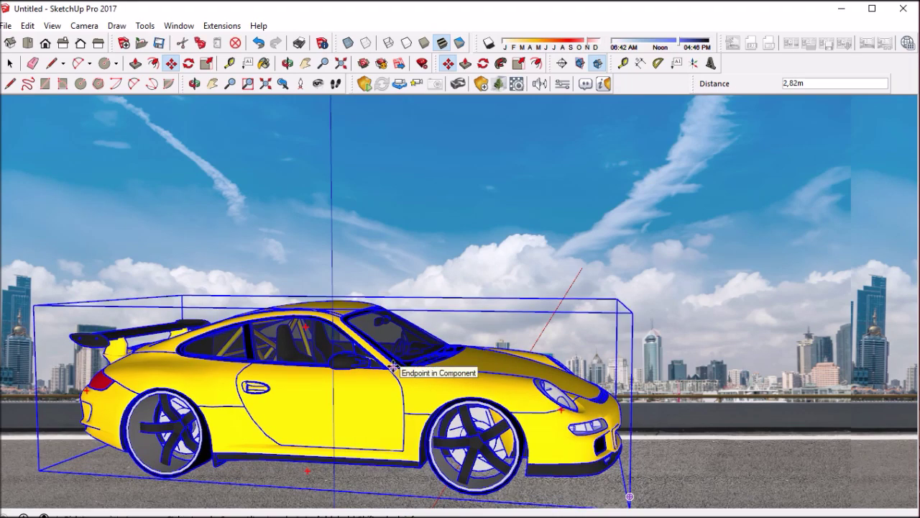
key("Escape")
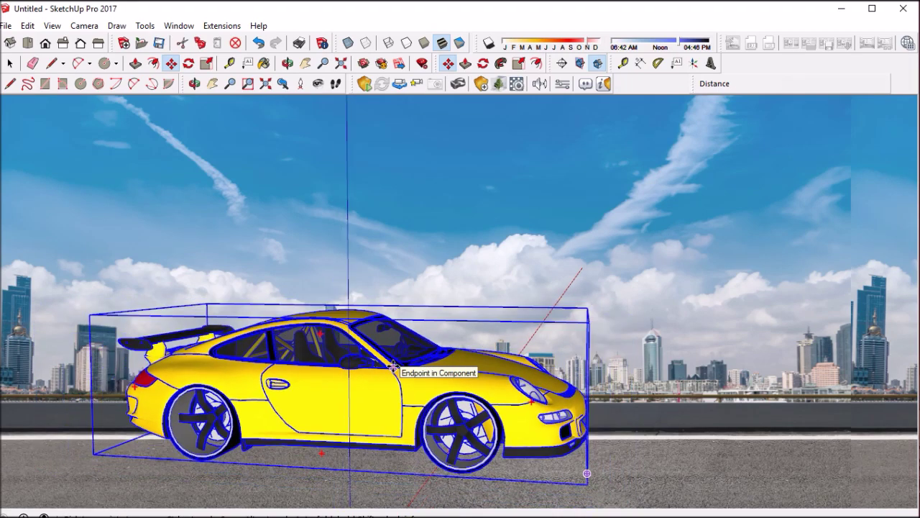
left_click_drag(289, 467, 291, 488)
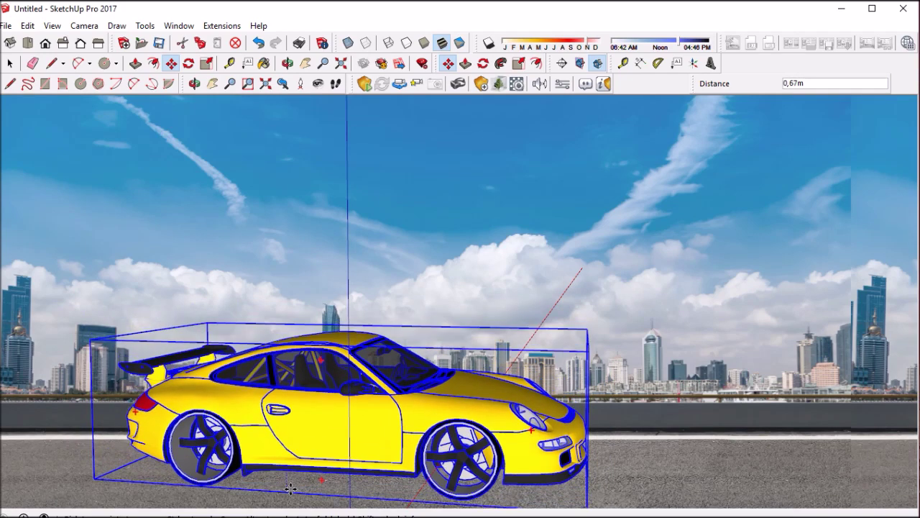
left_click(290, 489)
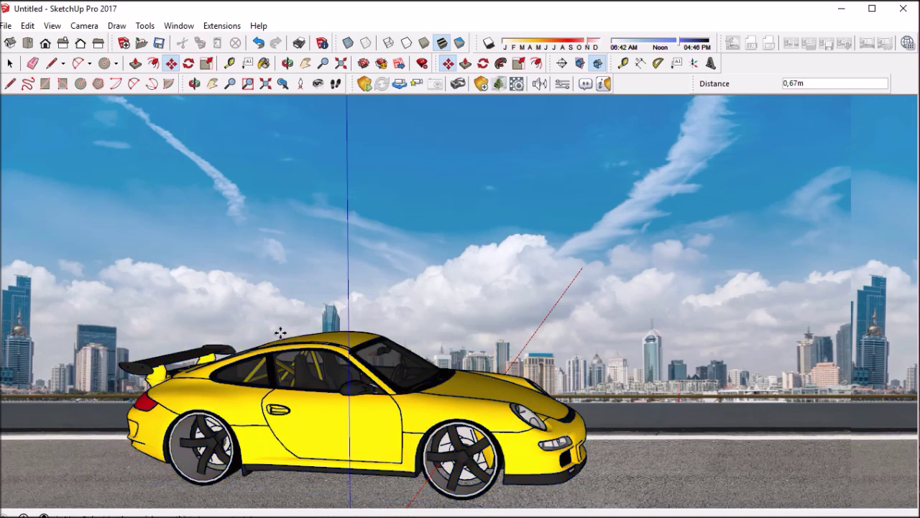
Step: Move the car 0,73m to the left so it rests on the road
left_click(195, 85)
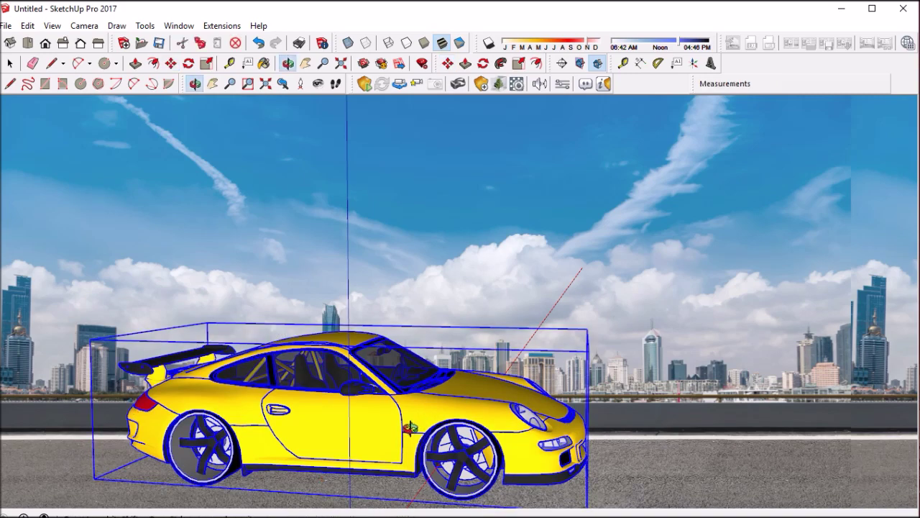
left_click_drag(416, 426, 422, 428)
key("m")
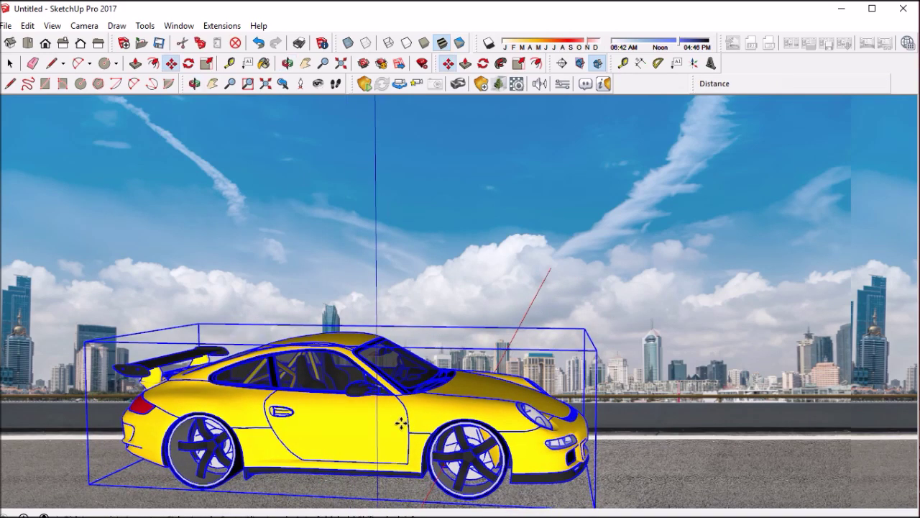
left_click(351, 430)
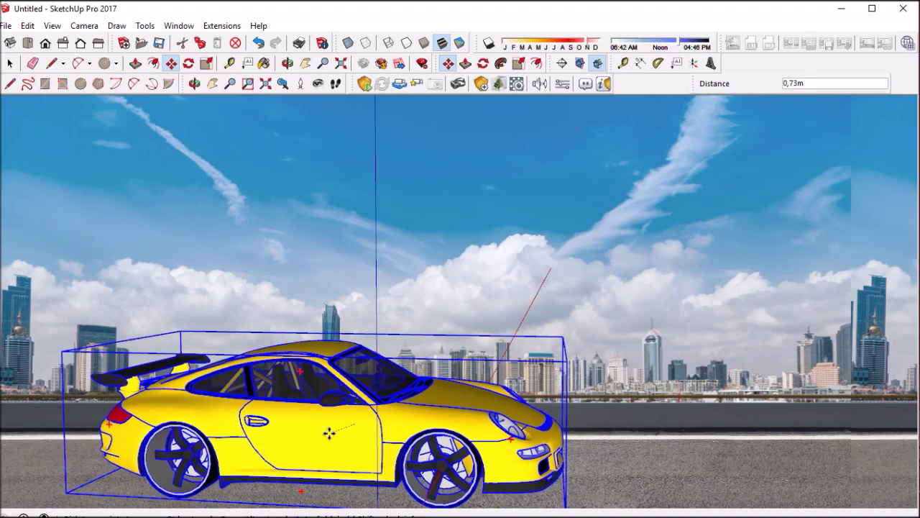
left_click(329, 433)
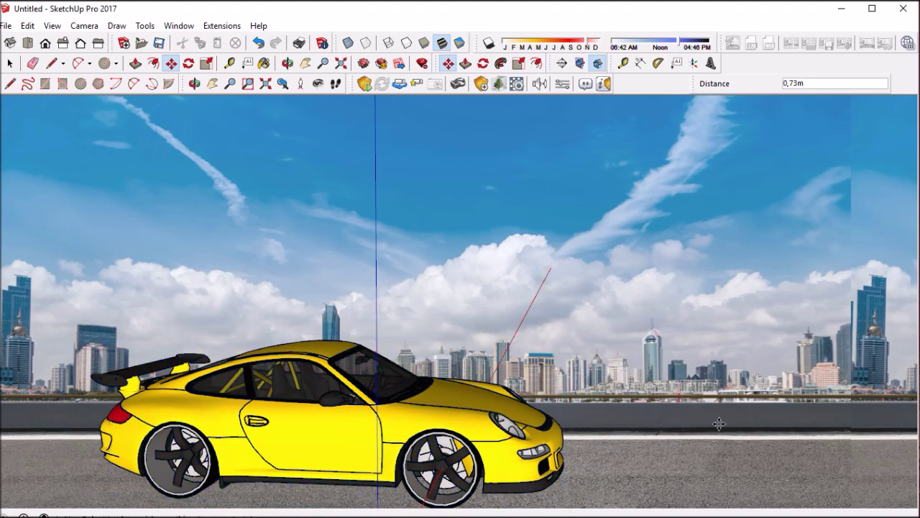